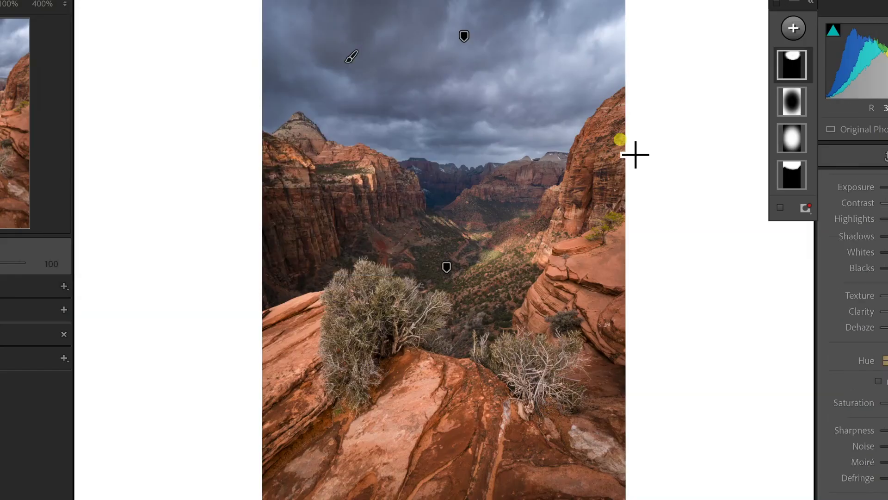
# Drag a radial gradient across the sky and cycle the overlay style with O.
pyautogui.moveTo(397, 69); pyautogui.dragTo(476, 76)
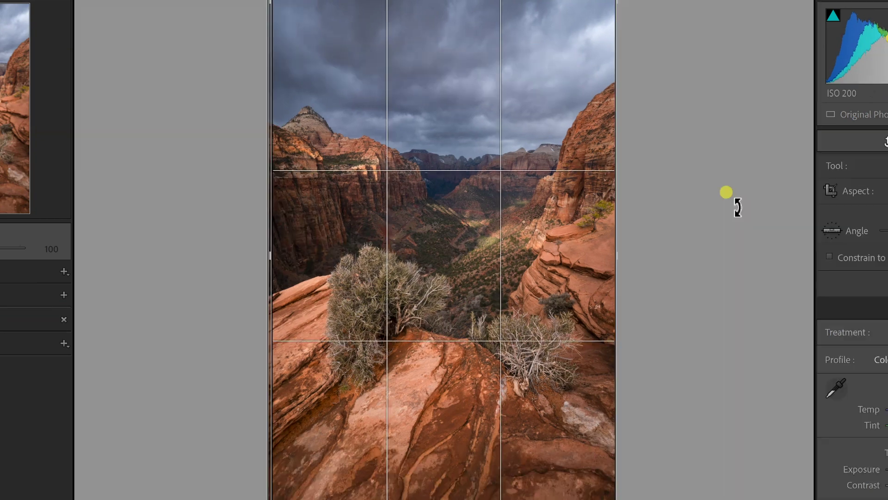
pyautogui.press('o')
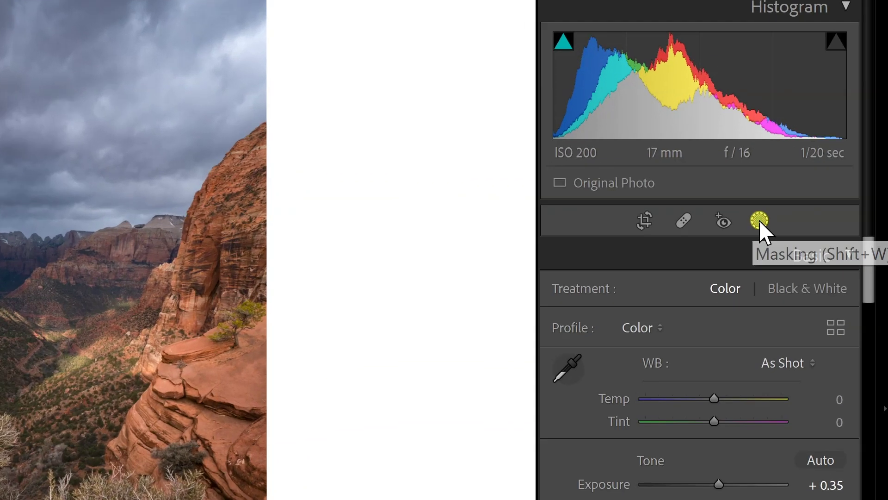
# Paint a new brush mask across the stormy sky and give it Clarity +59.
pyautogui.click(821, 185)
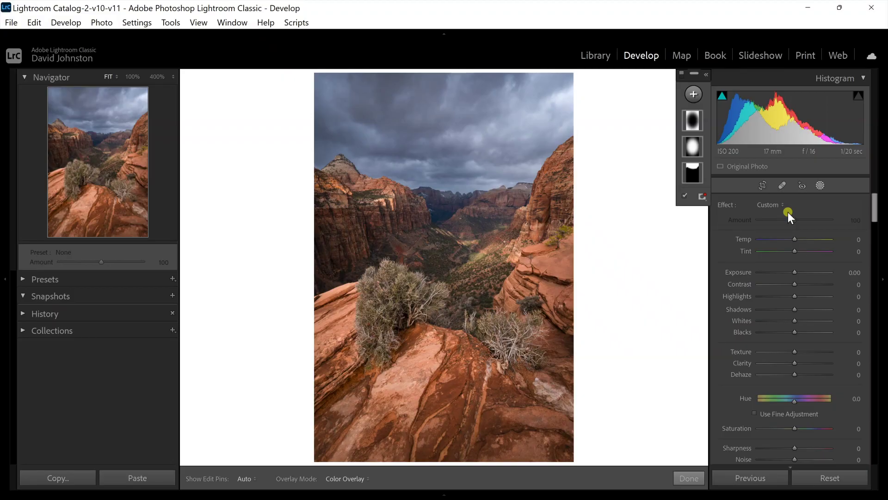
pyautogui.click(694, 94)
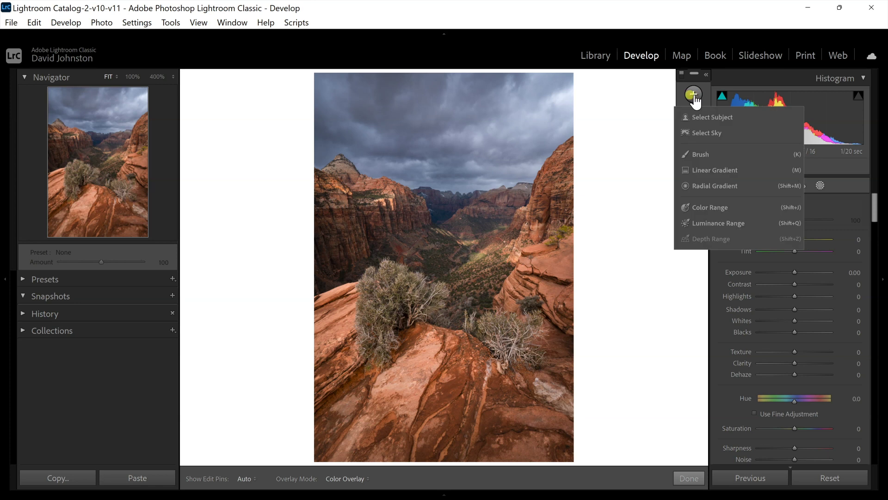
pyautogui.click(697, 157)
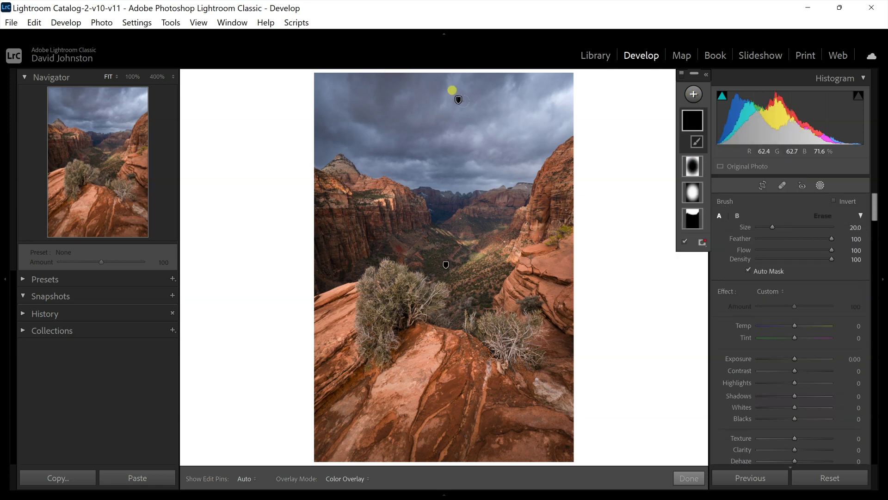
pyautogui.press('h')
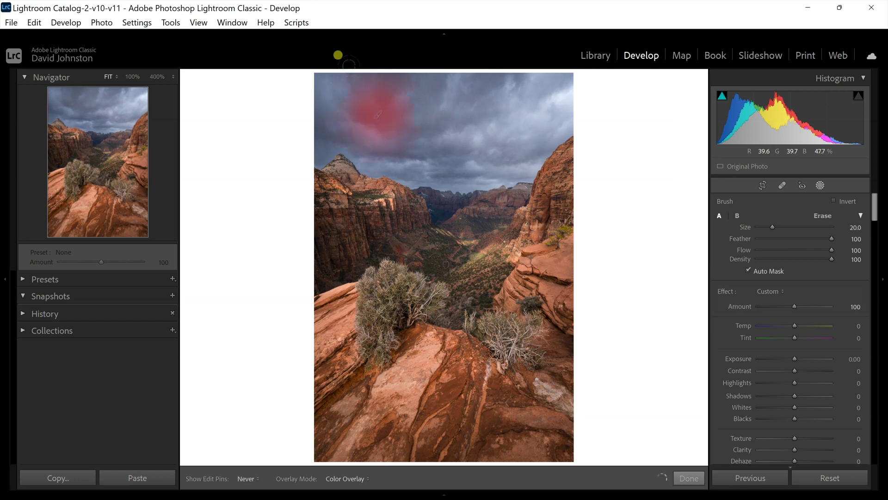
pyautogui.moveTo(473, 102)
pyautogui.mouseDown()
pyautogui.moveTo(456, 73)
pyautogui.moveTo(423, 48)
pyautogui.moveTo(370, 86)
pyautogui.mouseUp()
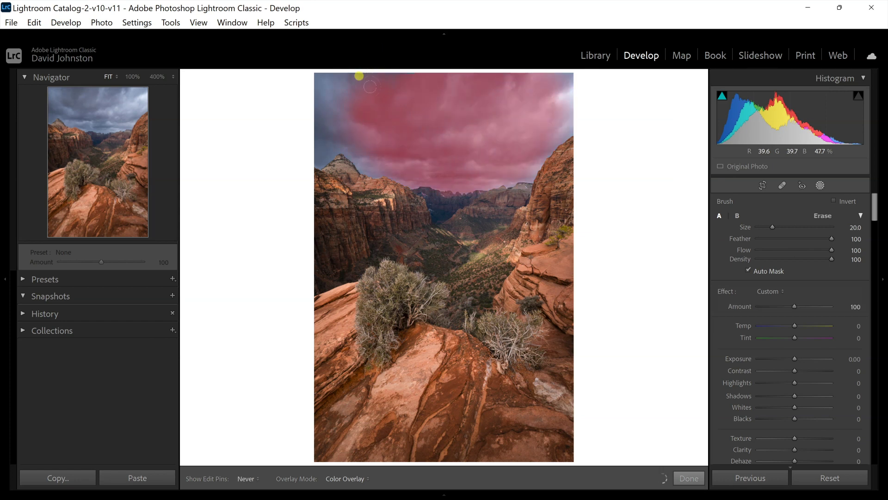
pyautogui.press('h')
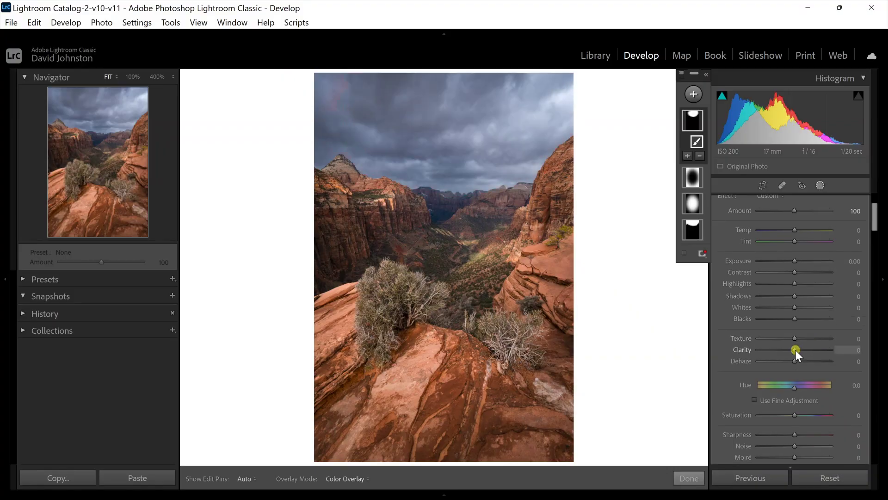
pyautogui.moveTo(803, 350); pyautogui.dragTo(817, 349)
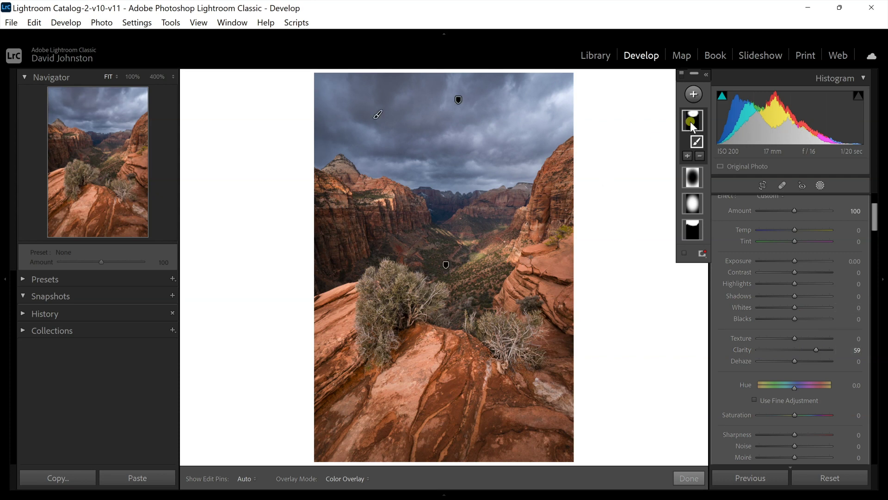
pyautogui.moveTo(692, 122)
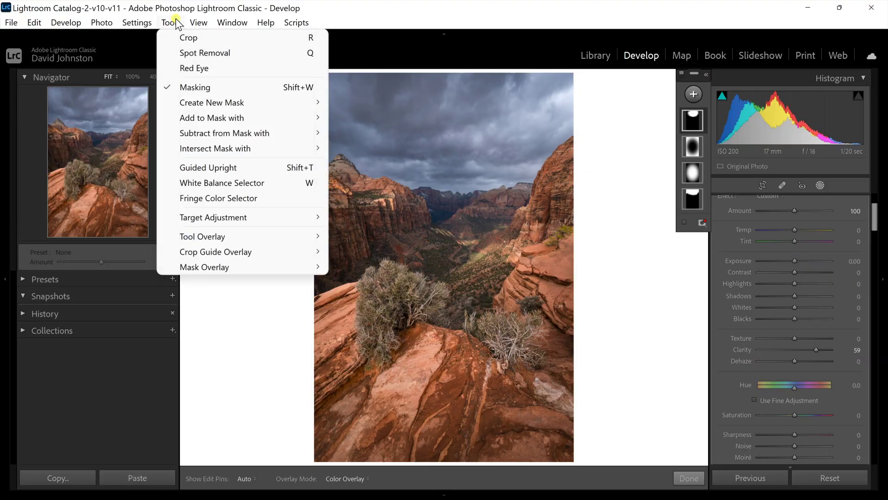
# Intersect the sky mask with a radial gradient ellipse over the upper sky, inverted.
pyautogui.moveTo(211, 148)
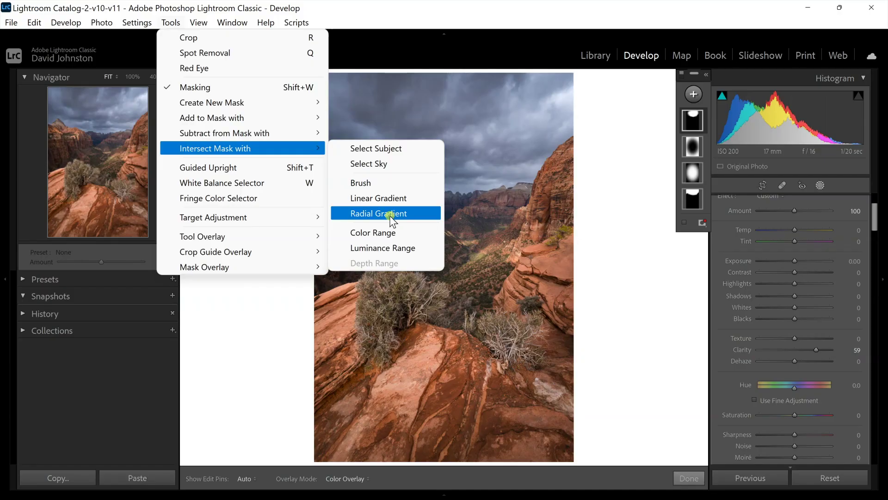
pyautogui.click(391, 216)
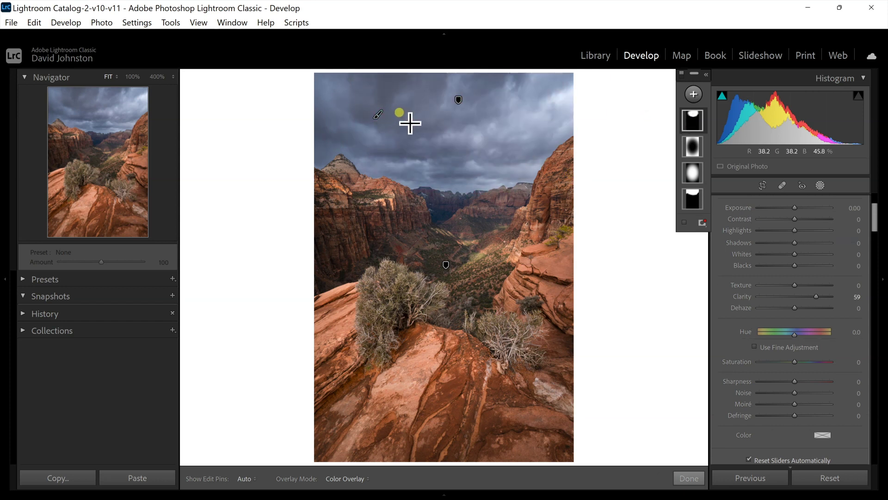
pyautogui.moveTo(401, 114); pyautogui.dragTo(491, 137)
pyautogui.moveTo(414, 117); pyautogui.dragTo(469, 132)
pyautogui.moveTo(695, 119)
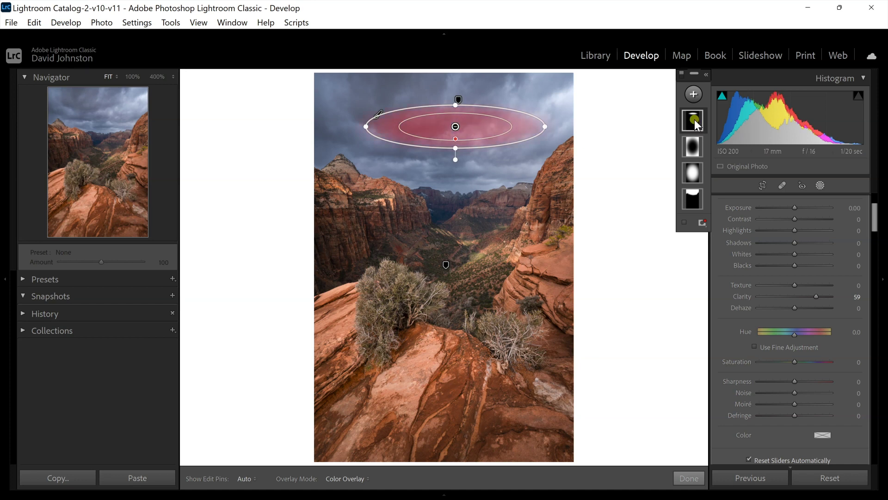
pyautogui.scroll(3, 857, 279)
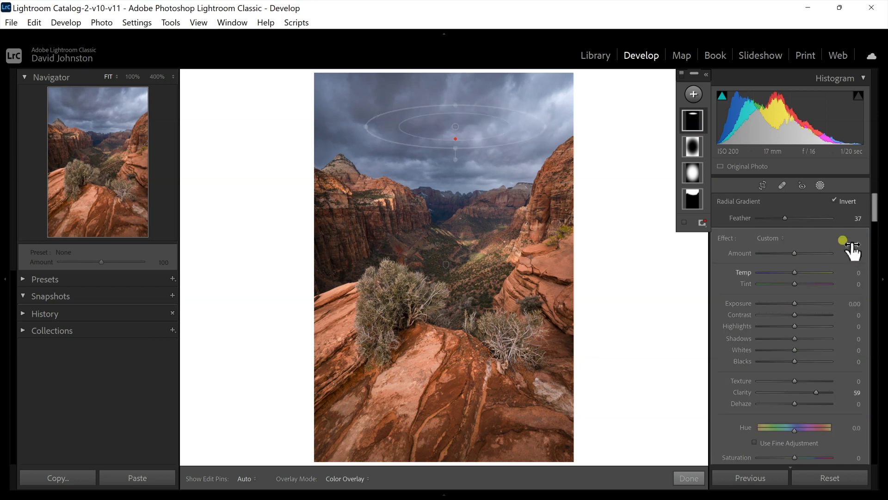
pyautogui.click(850, 202)
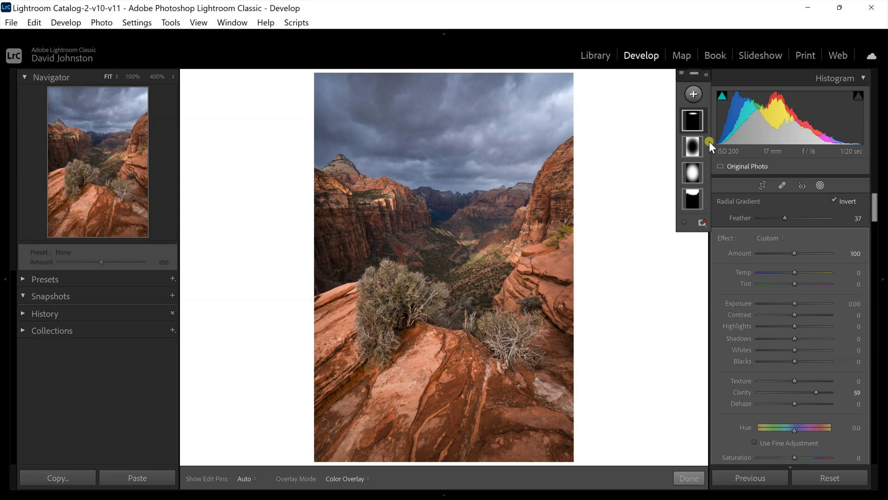
# Turn off Invert on the sky mask's radial gradient.
pyautogui.moveTo(700, 119)
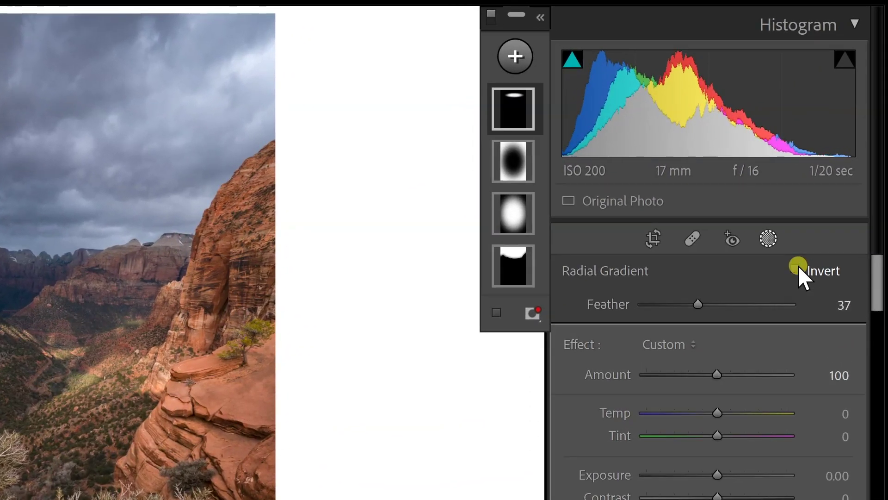
pyautogui.click(797, 267)
pyautogui.moveTo(541, 130)
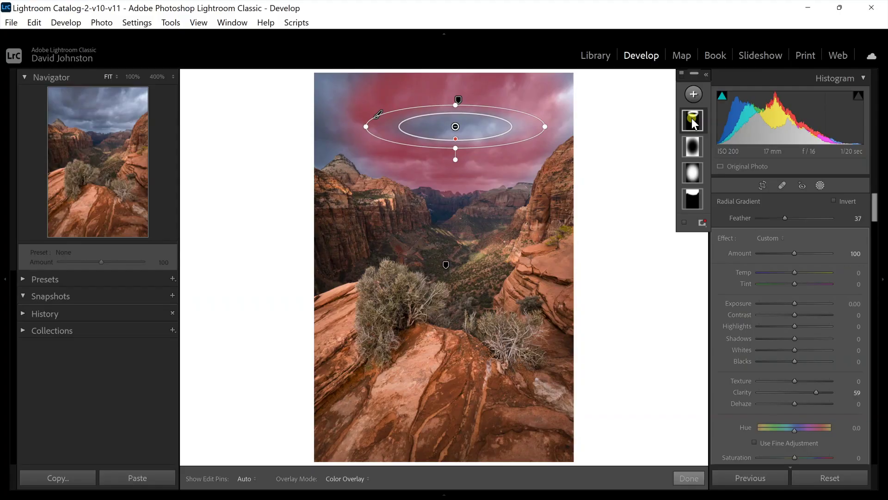
# Intersect the sky mask with a luminance range narrowed to about 16/17–81/81.
pyautogui.click(171, 23)
pyautogui.moveTo(227, 149)
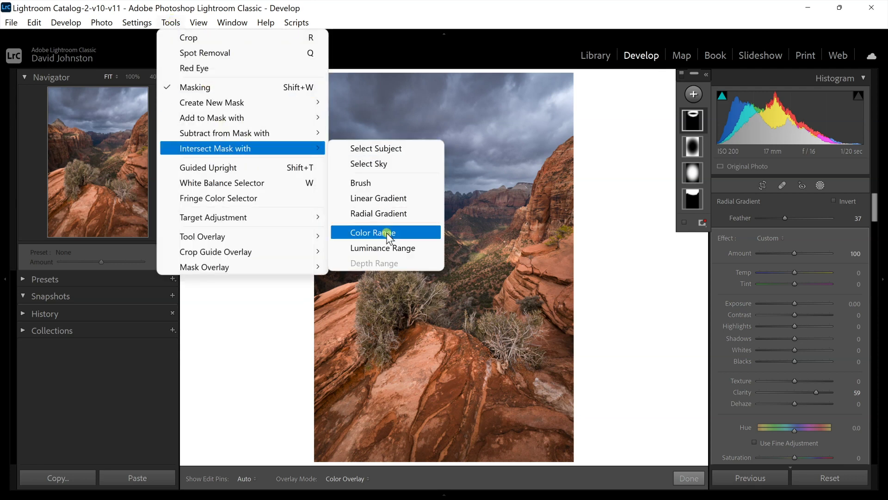
pyautogui.click(385, 247)
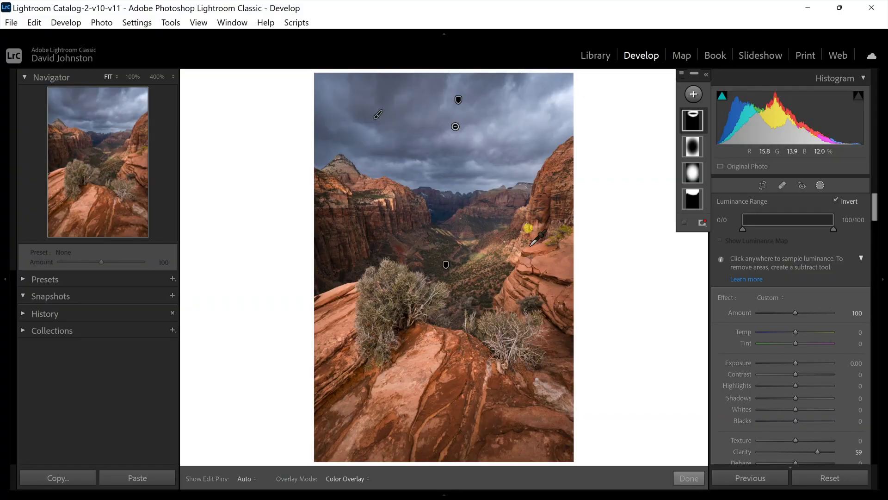
pyautogui.click(739, 232)
pyautogui.moveTo(739, 233); pyautogui.dragTo(761, 231)
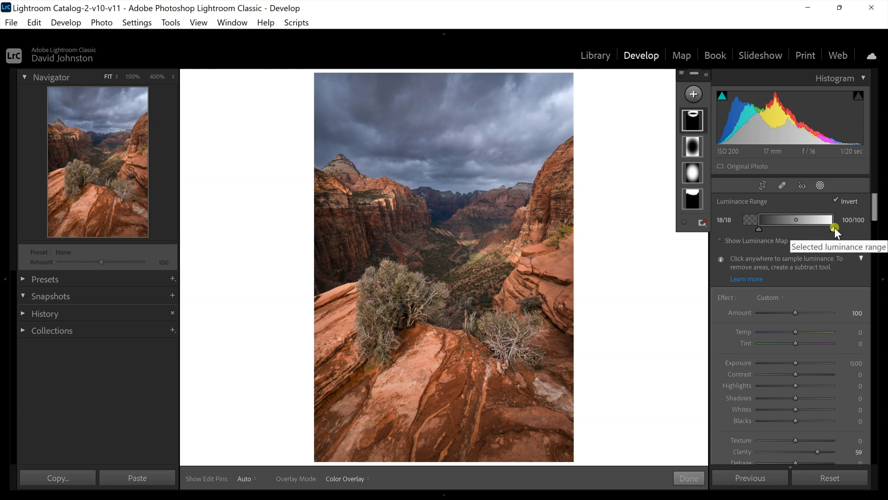
pyautogui.moveTo(835, 228); pyautogui.dragTo(817, 227)
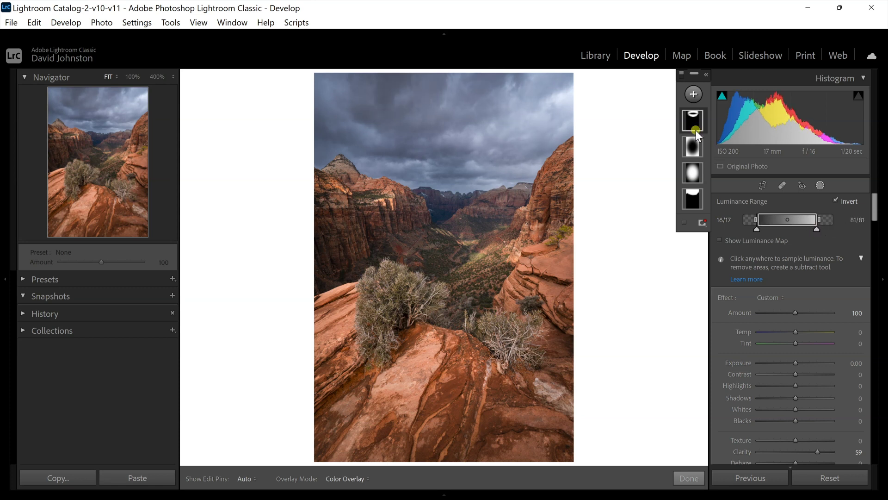
pyautogui.moveTo(693, 124)
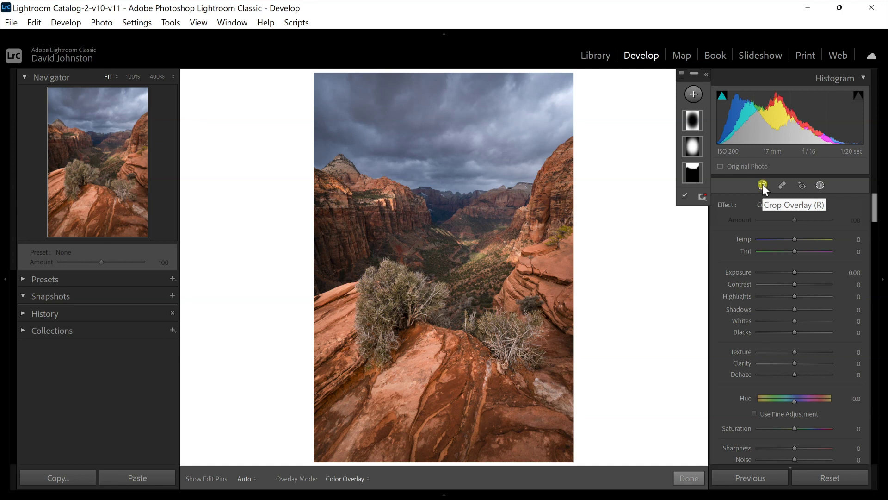
# In Crop & Straighten, cycle through thirds grid, golden spiral and diagonal overlays without cropping.
pyautogui.click(762, 184)
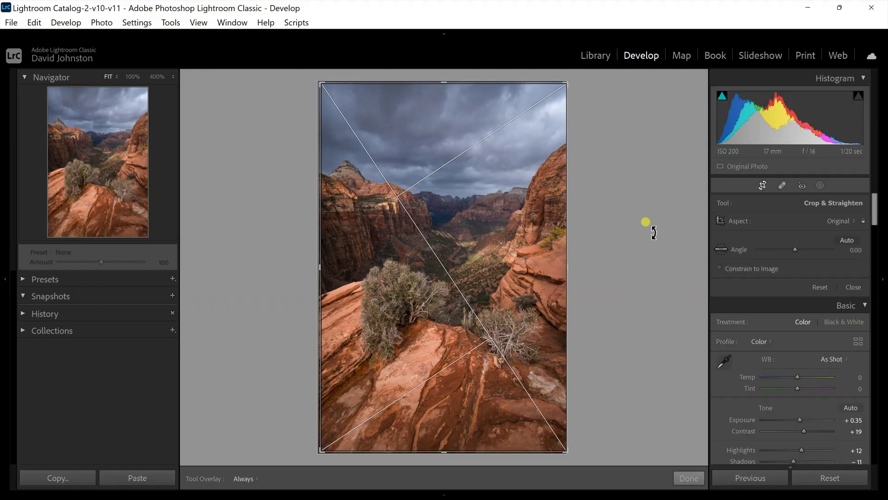
pyautogui.press('o')
pyautogui.press('o')
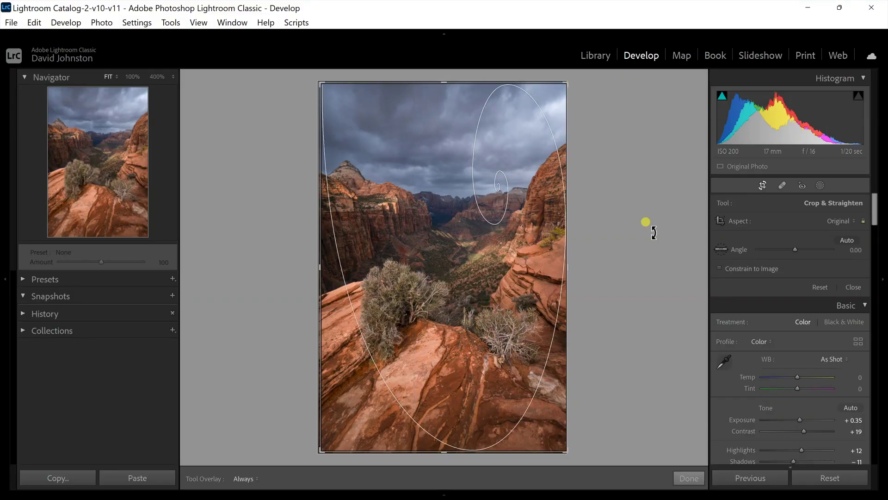
pyautogui.press('o')
pyautogui.press('o')
pyautogui.press('o')
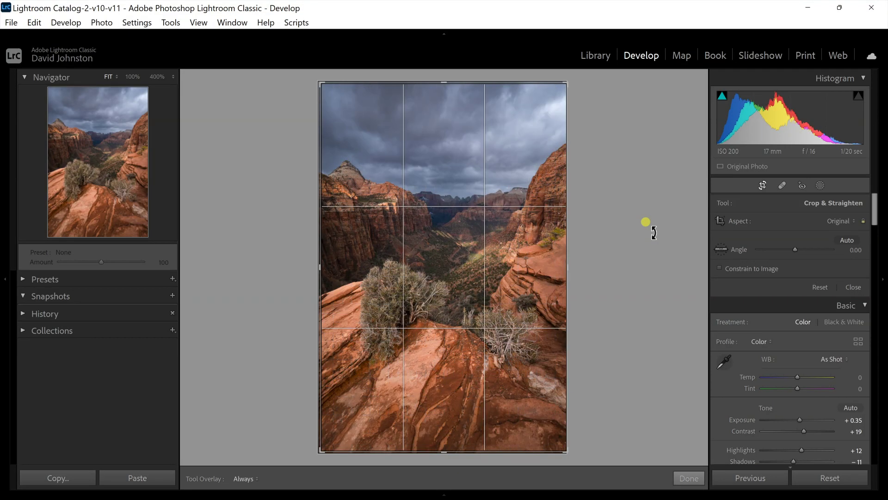
pyautogui.press('o')
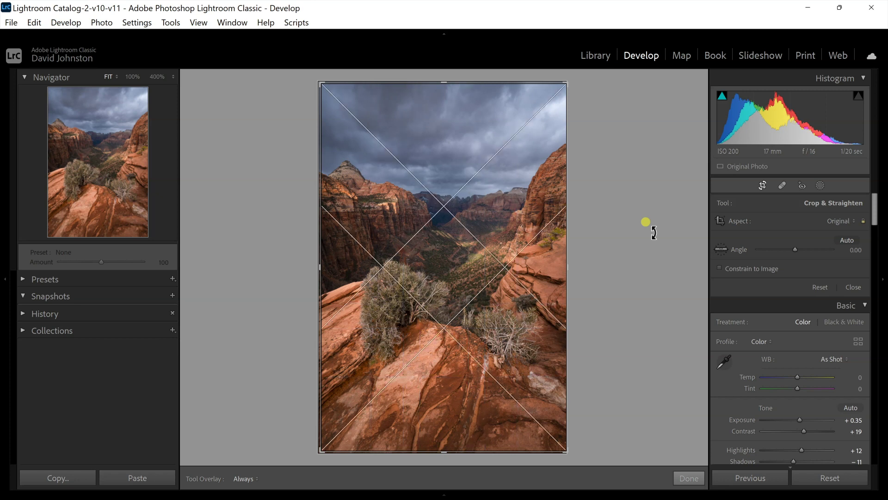
pyautogui.press('o')
pyautogui.press('o')
pyautogui.press('o')
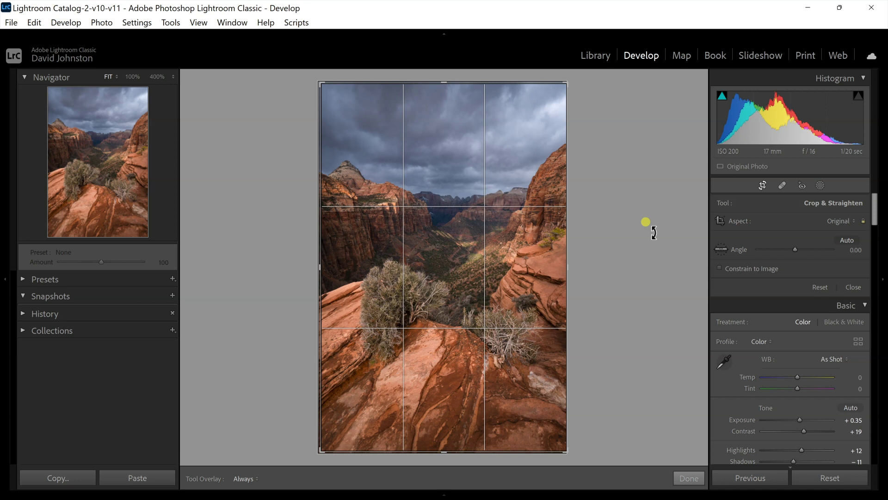
pyautogui.press('o')
pyautogui.press('o')
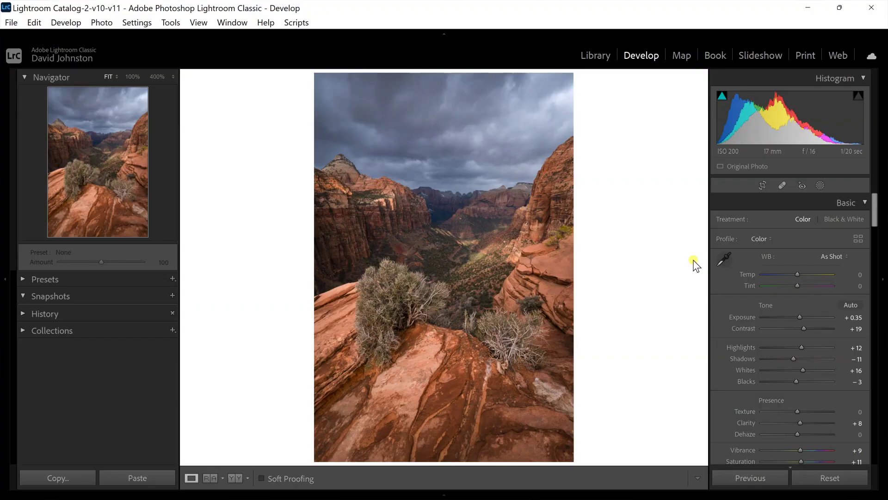
# Scroll to the HSL/Color panel and pick the Saturation targeted adjustment tool.
pyautogui.moveTo(869, 208); pyautogui.dragTo(881, 280)
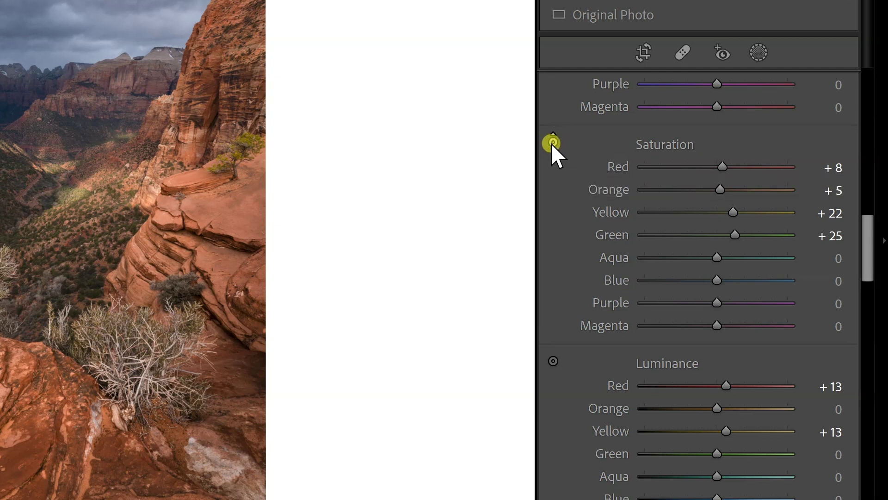
pyautogui.click(554, 144)
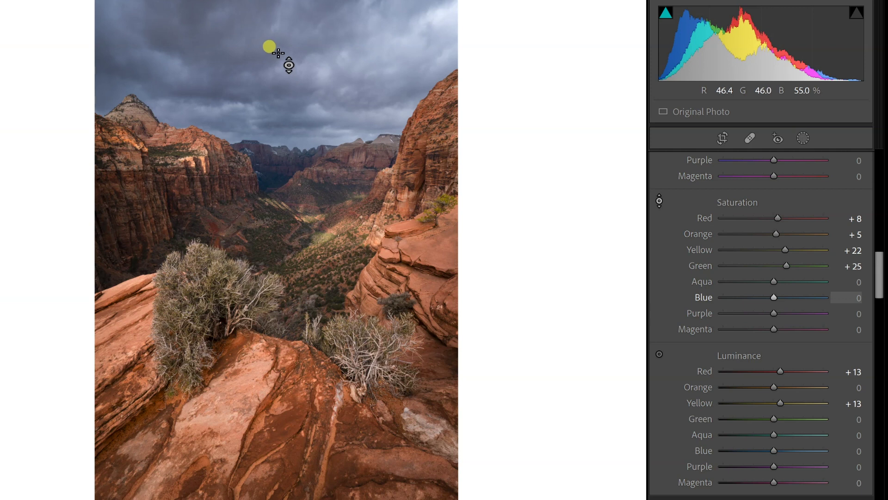
# Drag on the sky and rocks to reach Blue +14, Orange +29 and Yellow +38 saturation.
pyautogui.moveTo(278, 79); pyautogui.dragTo(278, 46)
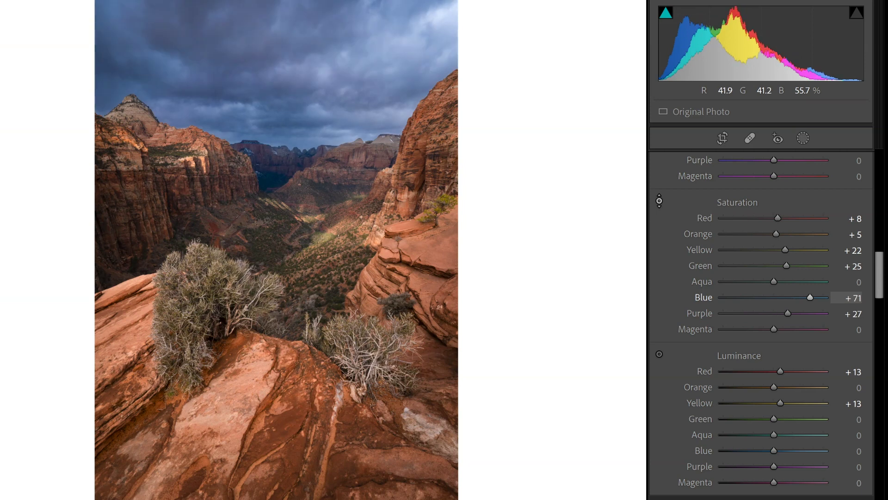
pyautogui.moveTo(278, 46); pyautogui.dragTo(277, 69)
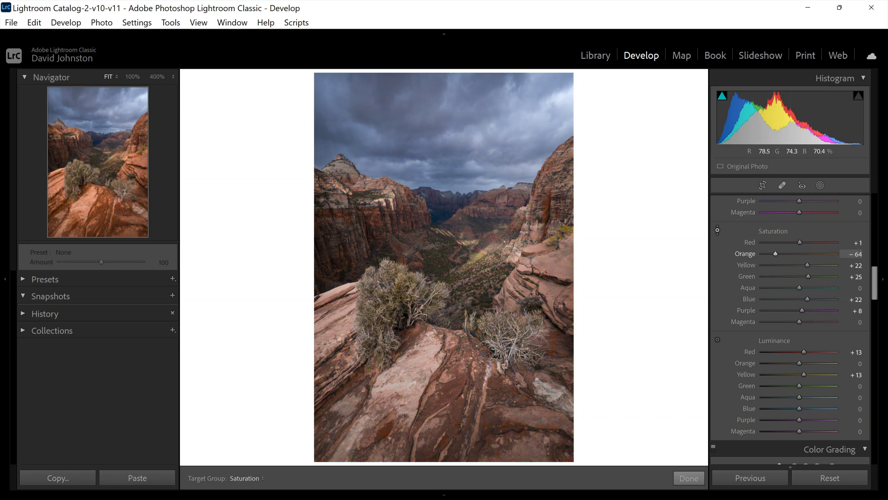
pyautogui.moveTo(544, 287); pyautogui.dragTo(544, 245)
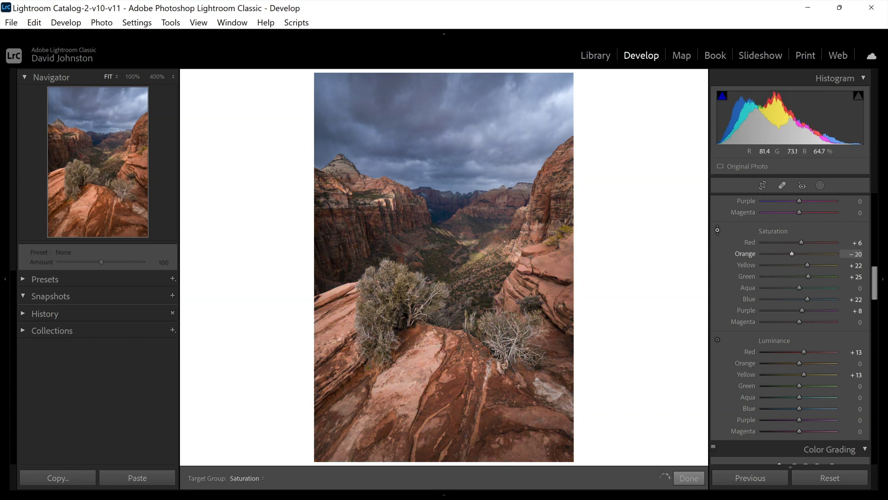
pyautogui.moveTo(503, 158); pyautogui.dragTo(503, 136)
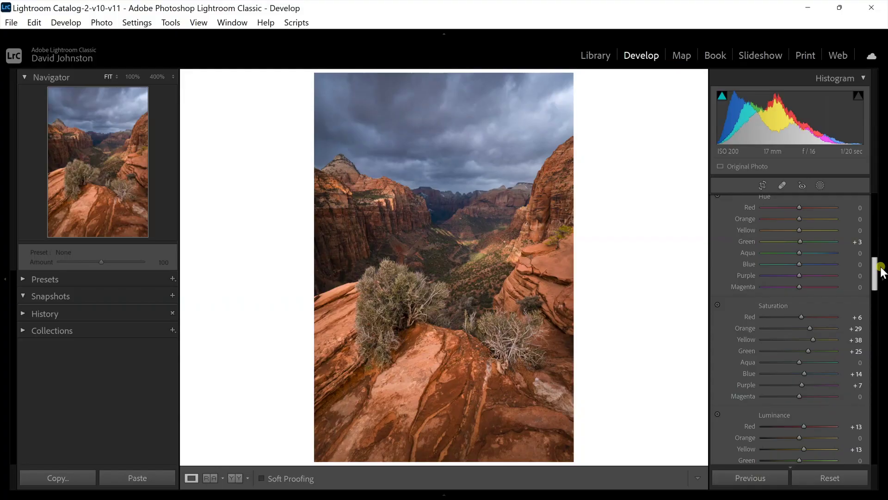
# Scroll to Calibration and set Blue Primary Saturation to +28.
pyautogui.moveTo(881, 282); pyautogui.dragTo(870, 459)
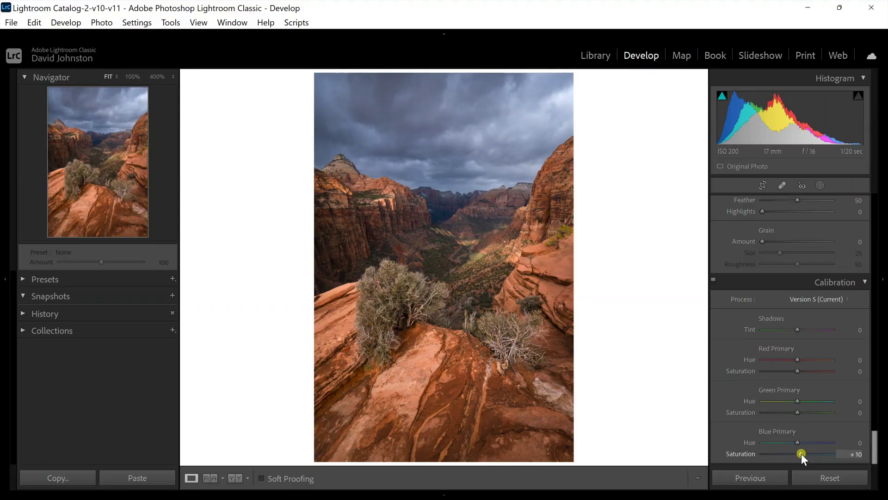
pyautogui.moveTo(842, 459); pyautogui.dragTo(809, 457)
pyautogui.moveTo(807, 454); pyautogui.dragTo(807, 454)
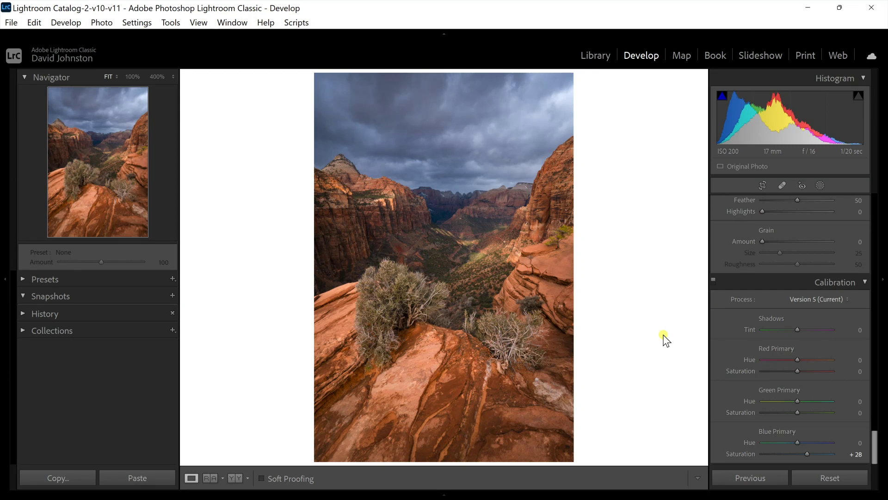
# View the edit in Before/After side by side, then switch to the Library module.
pyautogui.click(234, 478)
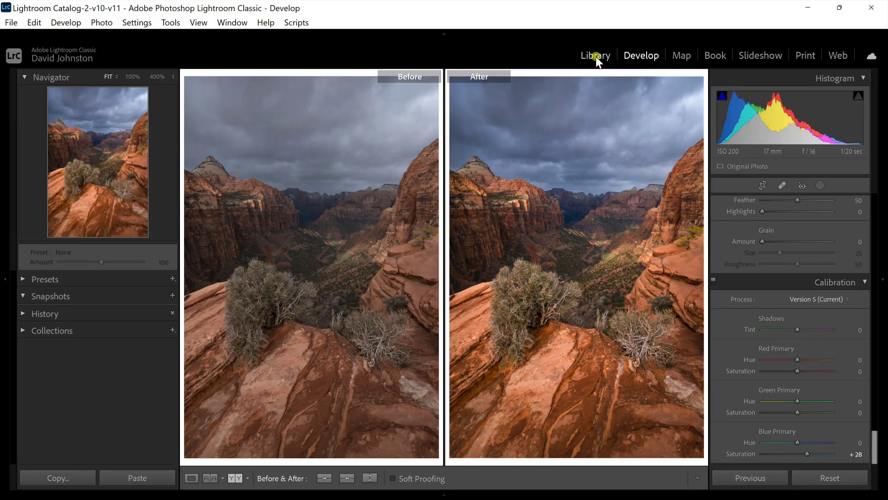
pyautogui.click(596, 55)
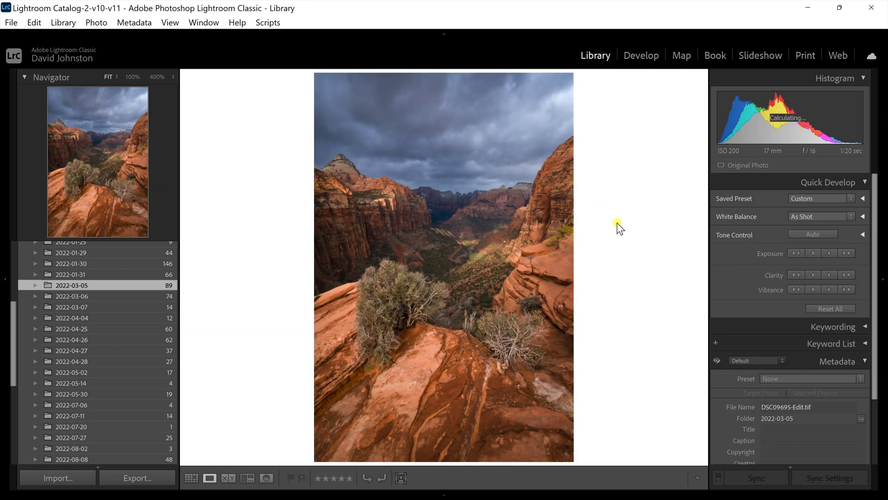
# In the Library grid, select the six similar canyon shots and bring up Sync Settings.
pyautogui.press('g')
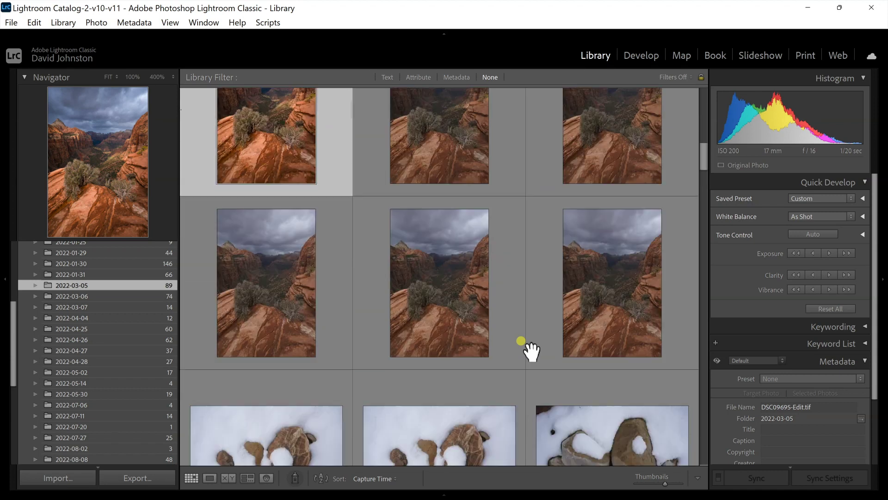
pyautogui.scroll(2, 531, 352)
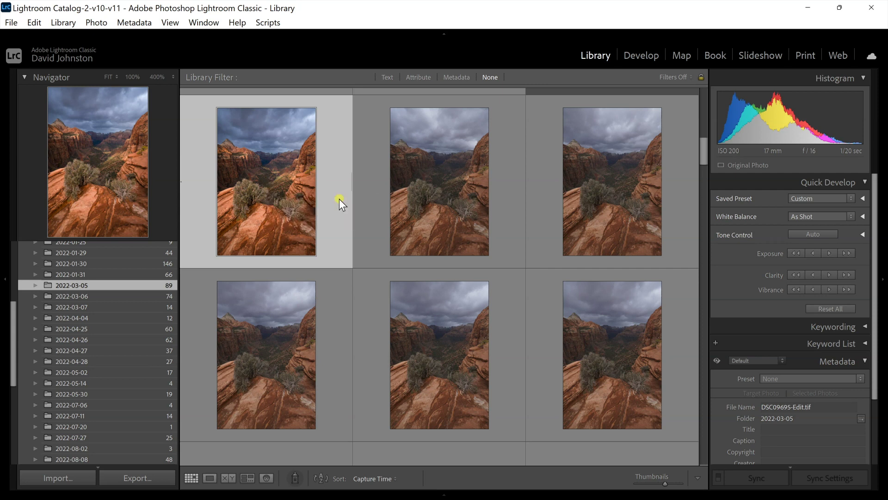
pyautogui.keyDown('shift'); pyautogui.click(599, 350); pyautogui.keyUp('shift')
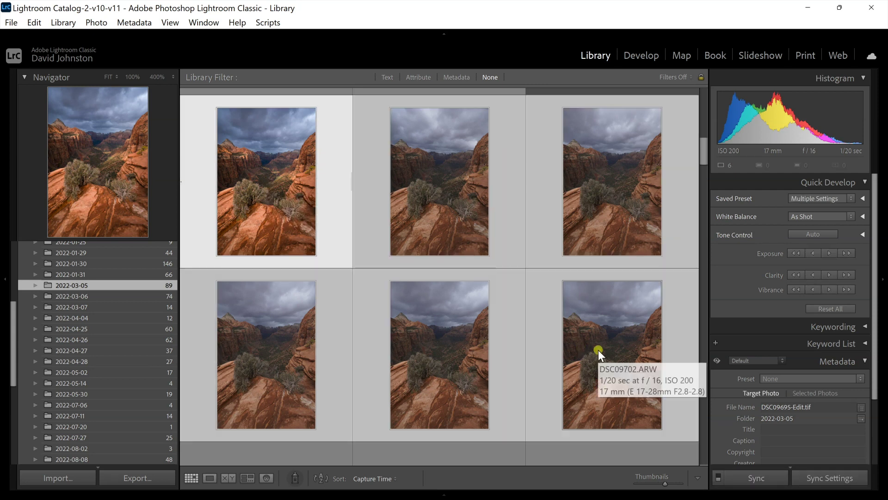
pyautogui.click(831, 478)
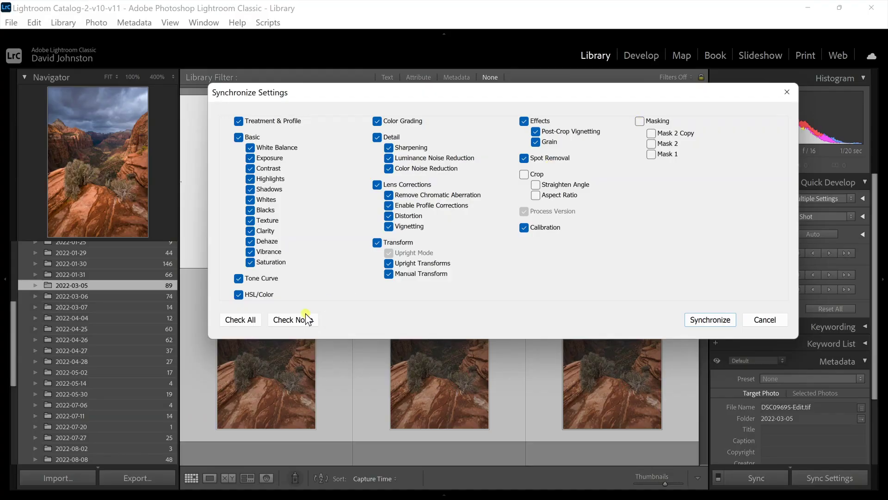
# Synchronize every setting, including Crop and Masking, to the five other canyon shots, then reopen Synchronize Settings.
pyautogui.click(240, 320)
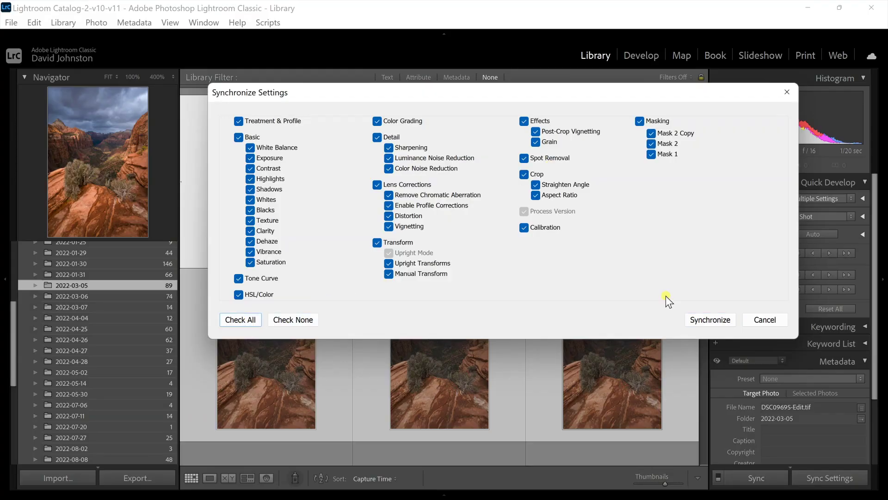
pyautogui.click(713, 321)
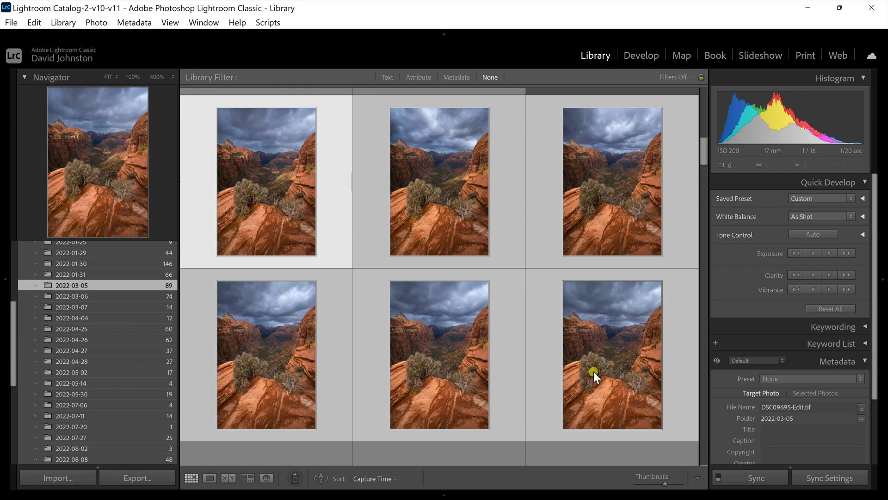
pyautogui.moveTo(593, 376)
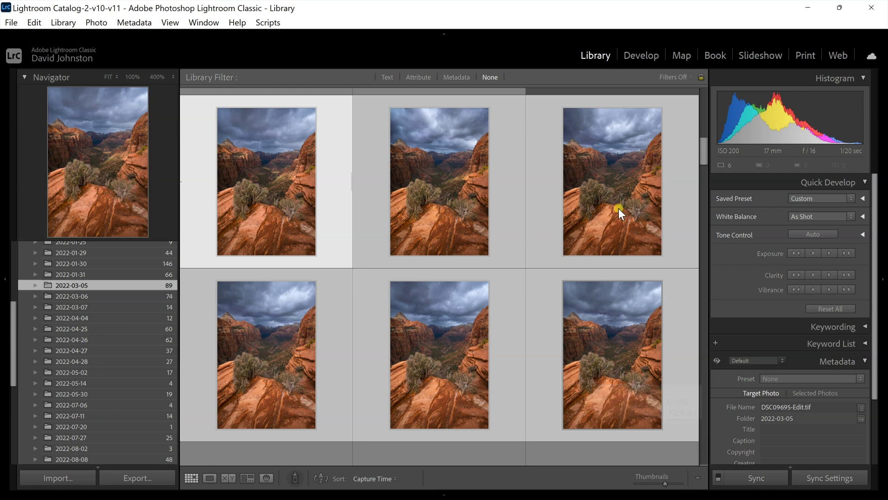
pyautogui.moveTo(619, 209)
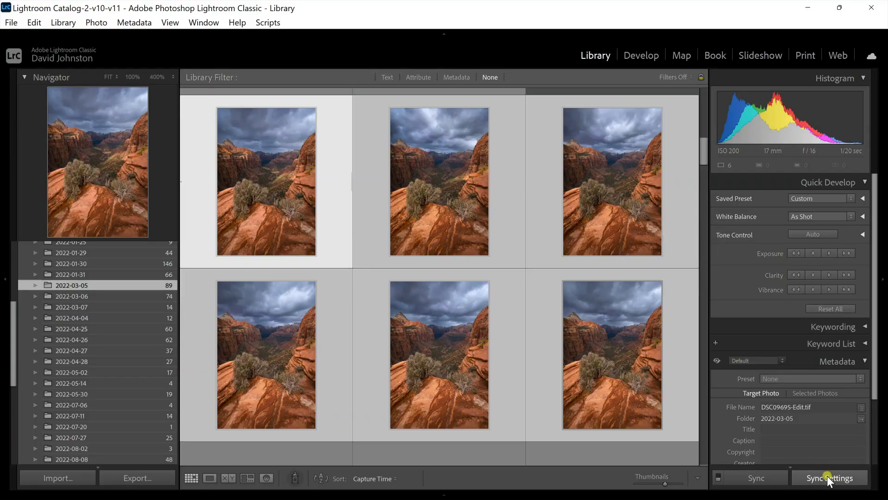
pyautogui.moveTo(598, 289)
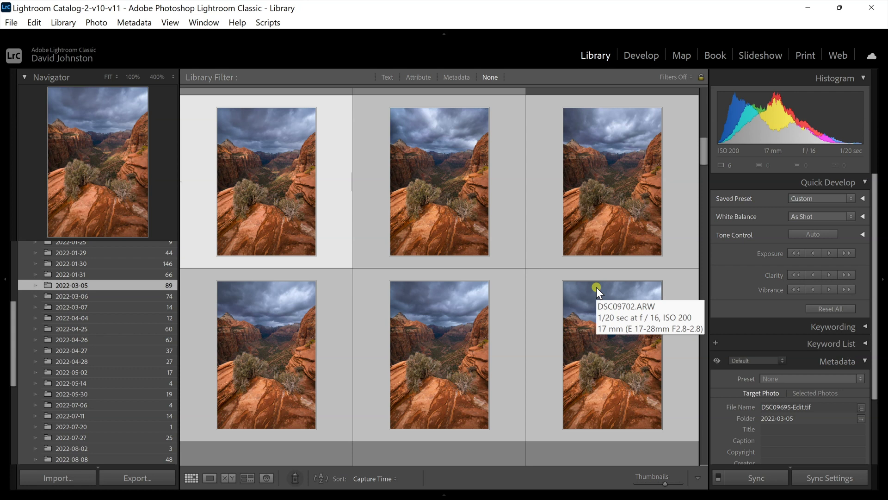
pyautogui.click(822, 478)
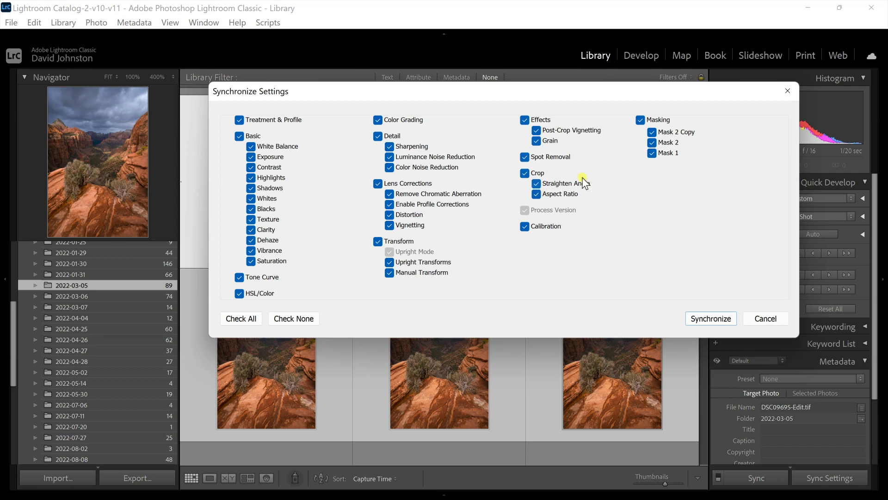
# Untick Masking so Mask 2 Copy, Mask 2 and Mask 1 are left out of the sync.
pyautogui.click(640, 121)
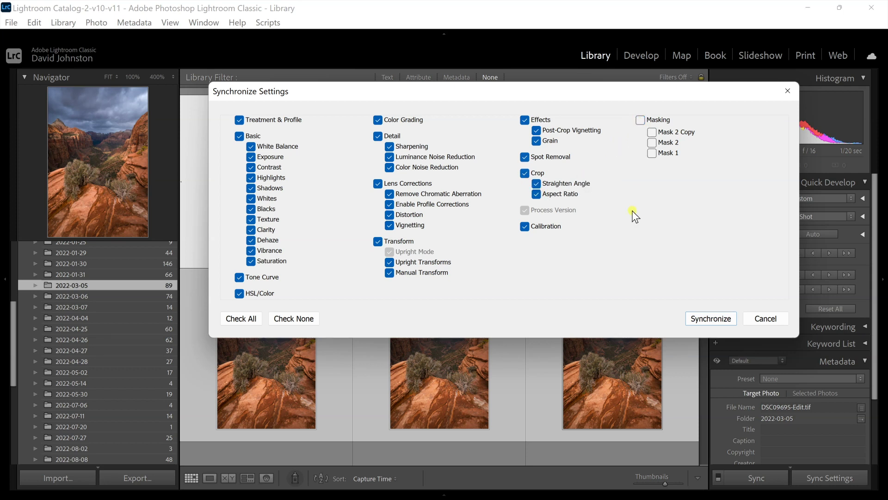